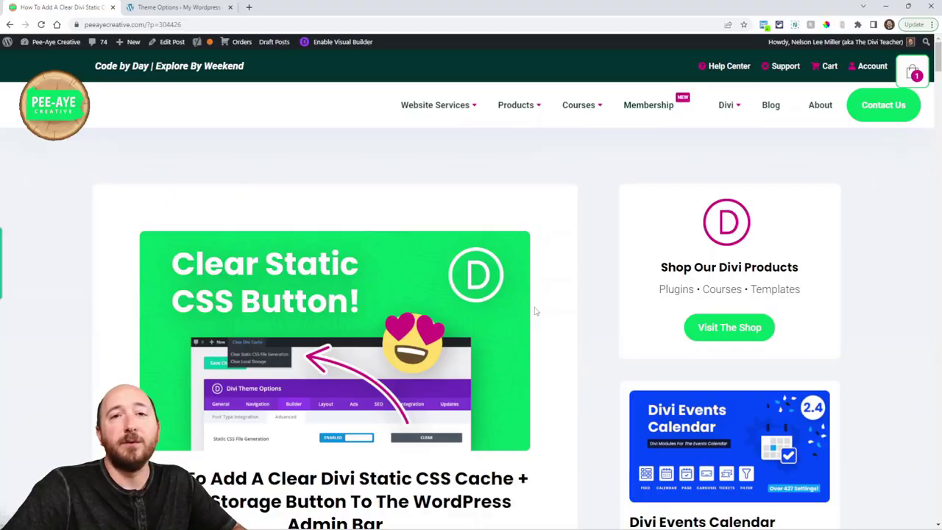
- Switch from the tutorial article to the site's Divi Theme Options and open the advanced Builder settings
scroll(536, 312, down, 1)
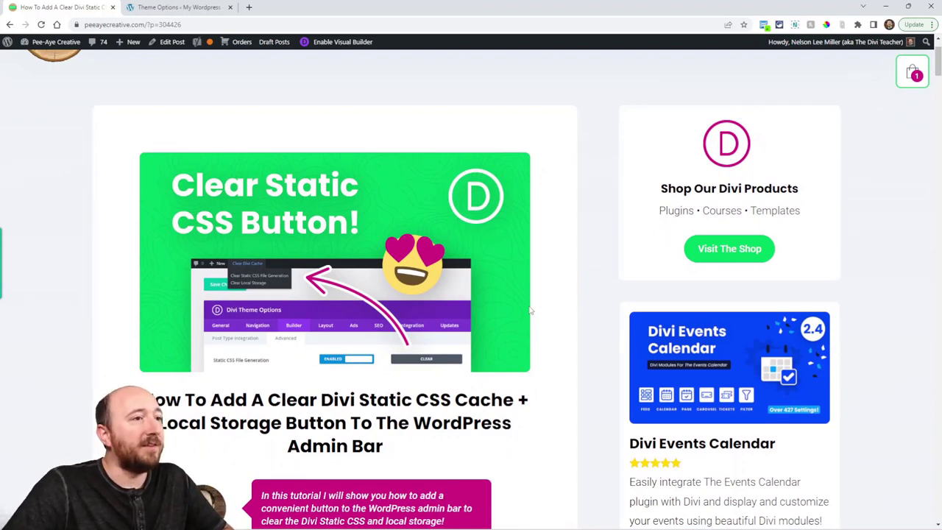
key(ctrl+Tab)
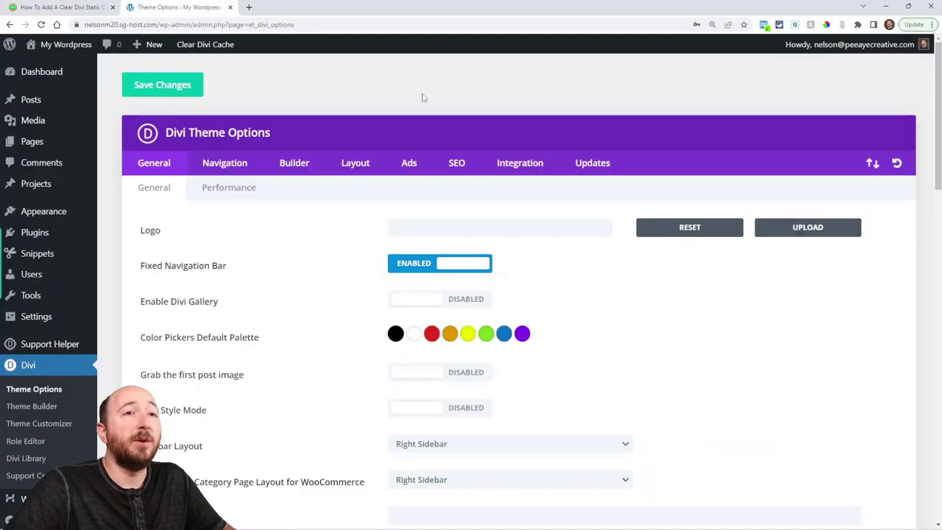
scroll(349, 95, down, 1)
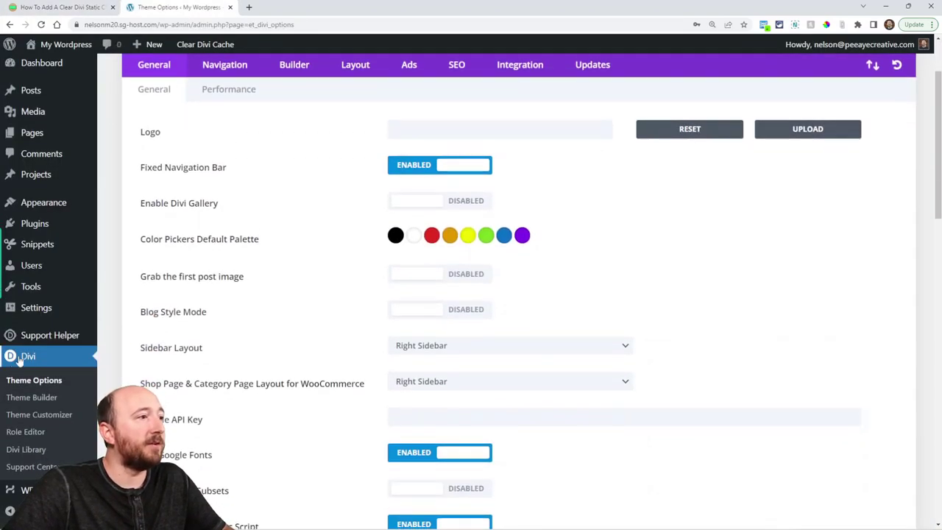
scroll(263, 343, up, 1)
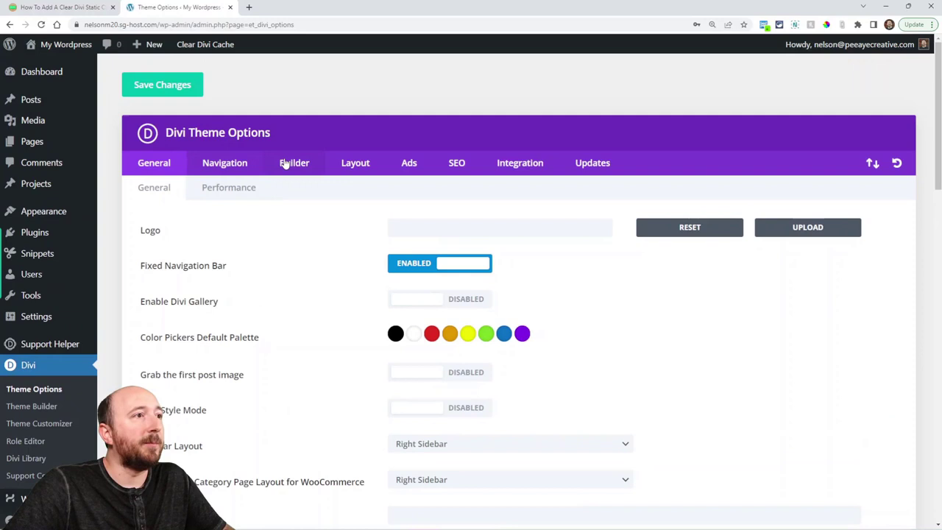
click(293, 166)
click(269, 187)
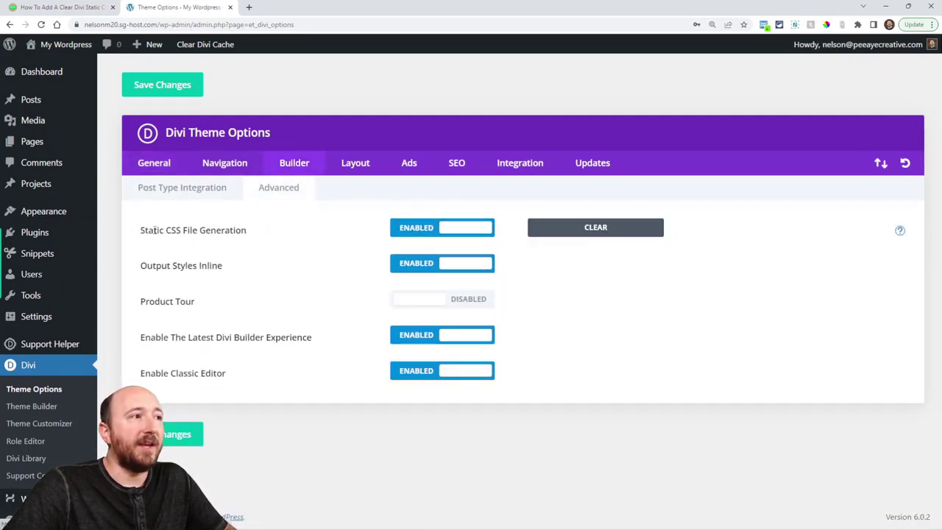
- Clear the Static CSS File Generation from its own setting and through the Clear Divi Cache shortcut
drag(141, 230, 246, 230)
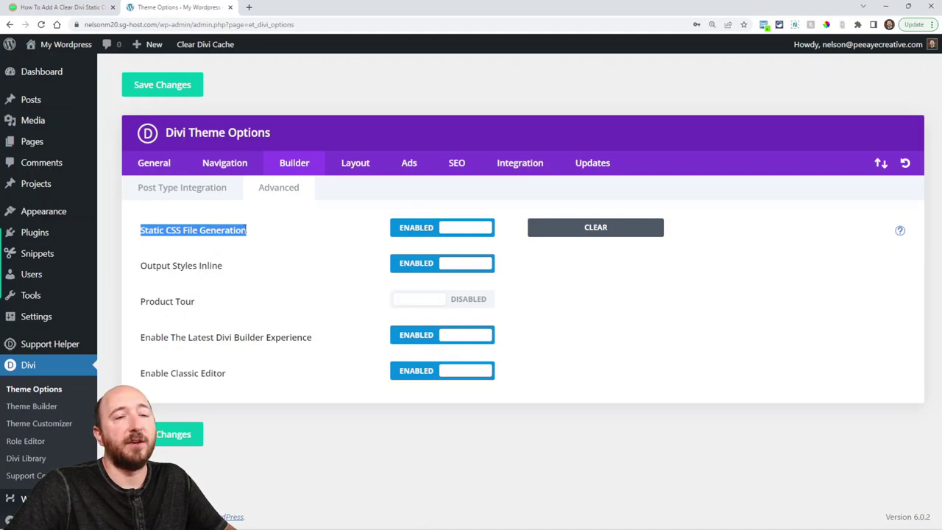
click(288, 241)
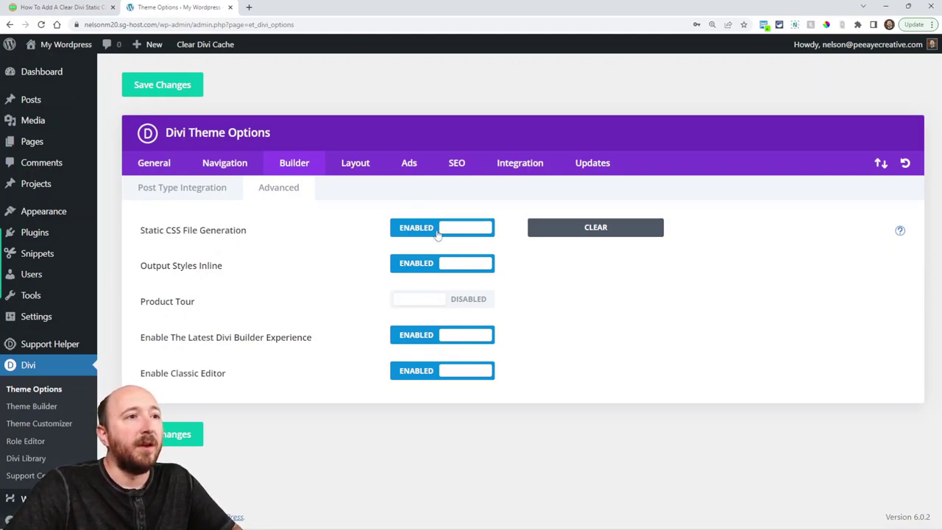
click(561, 235)
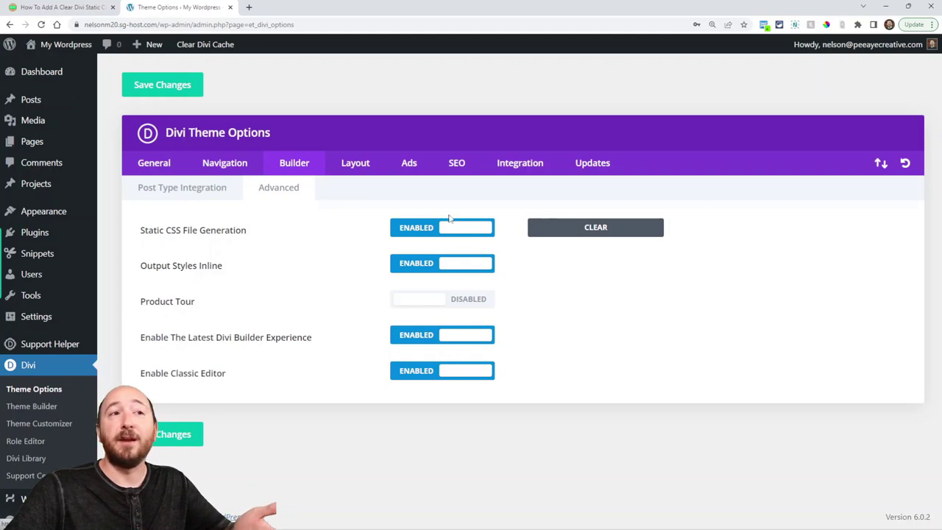
click(600, 237)
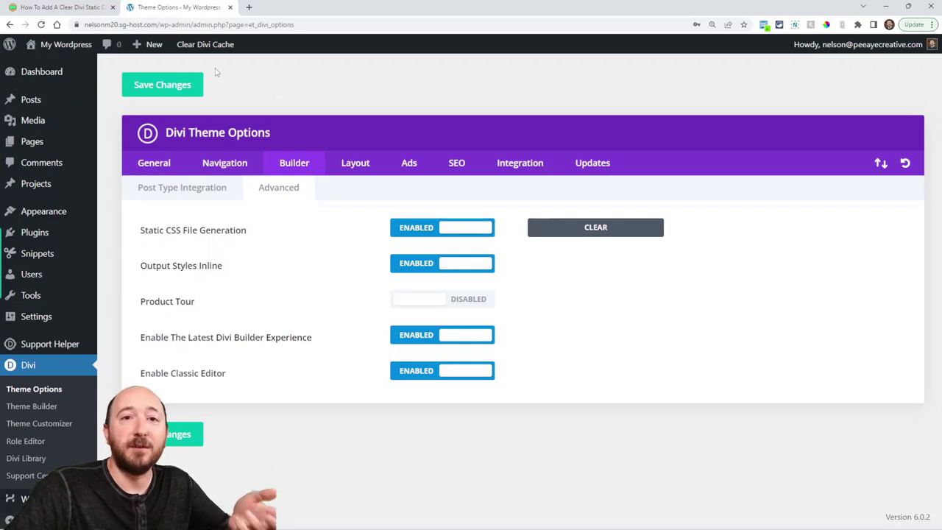
mouse_move(202, 44)
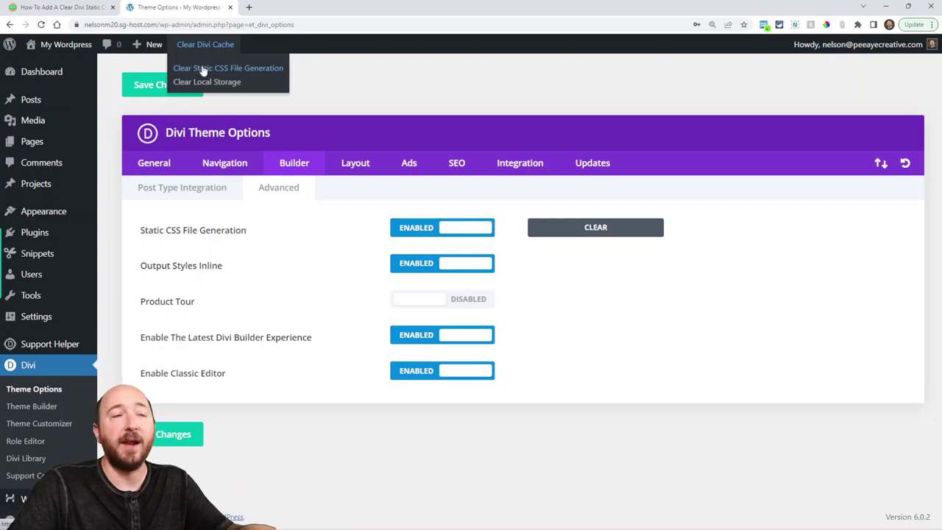
click(203, 70)
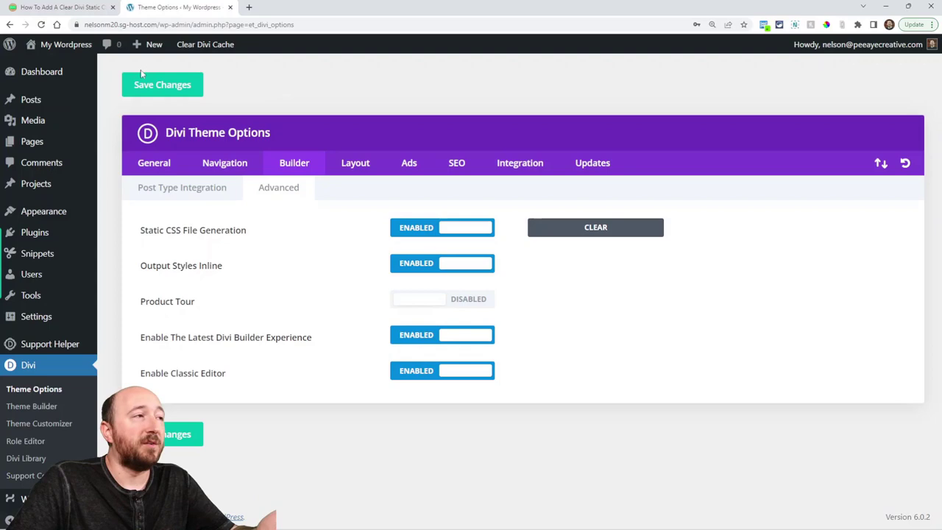
- Visit the site's homepage, clear the static CSS file generation from there and acknowledge the message
click(43, 47)
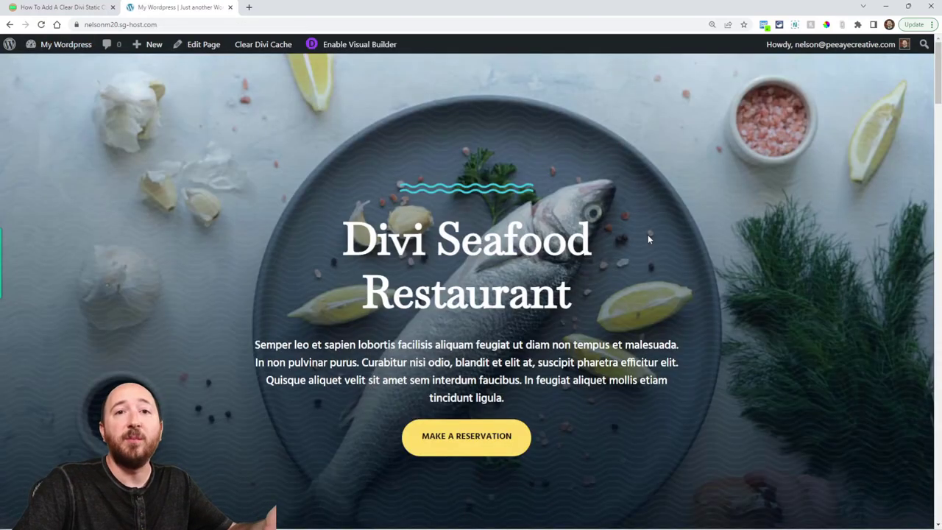
scroll(648, 239, down, 4)
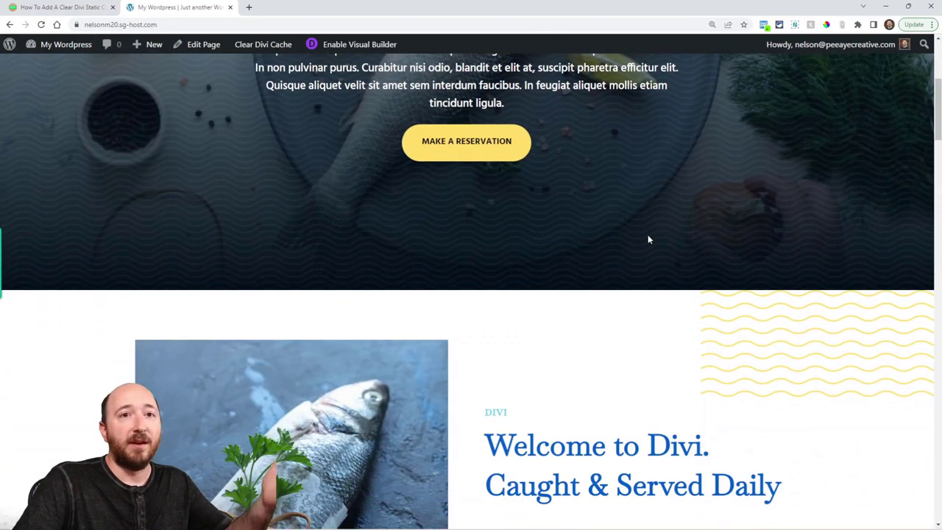
scroll(647, 237, up, 4)
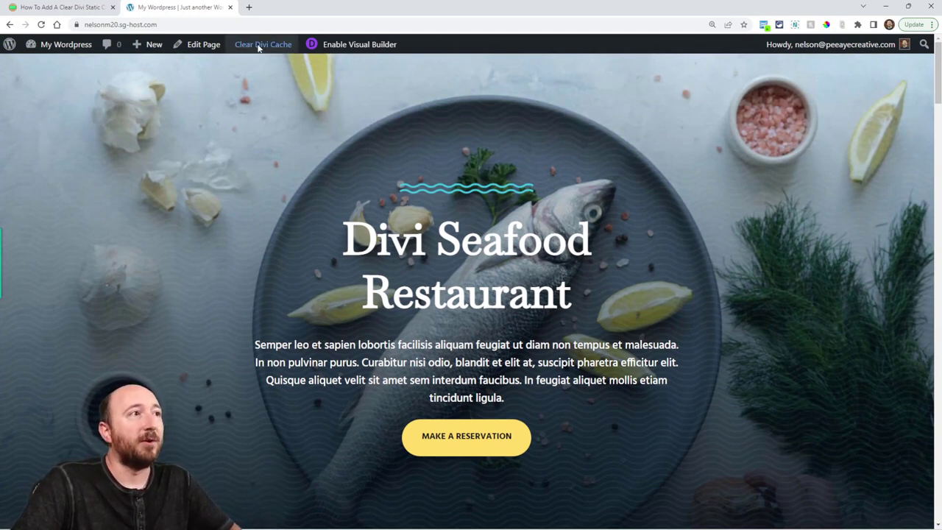
mouse_move(258, 47)
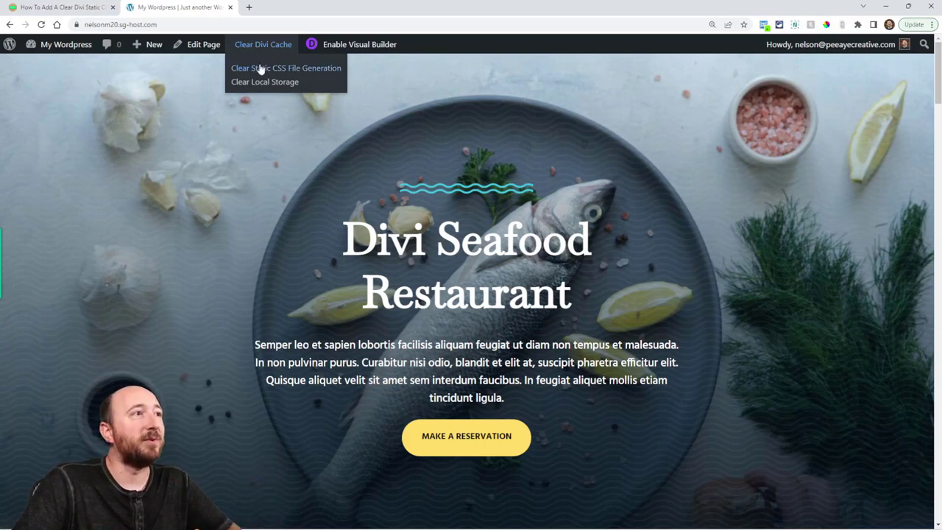
click(255, 71)
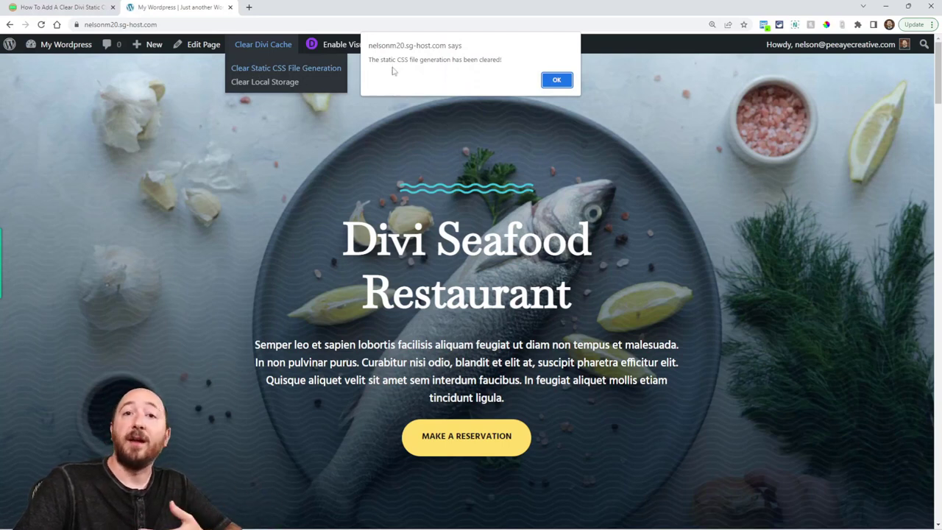
click(556, 81)
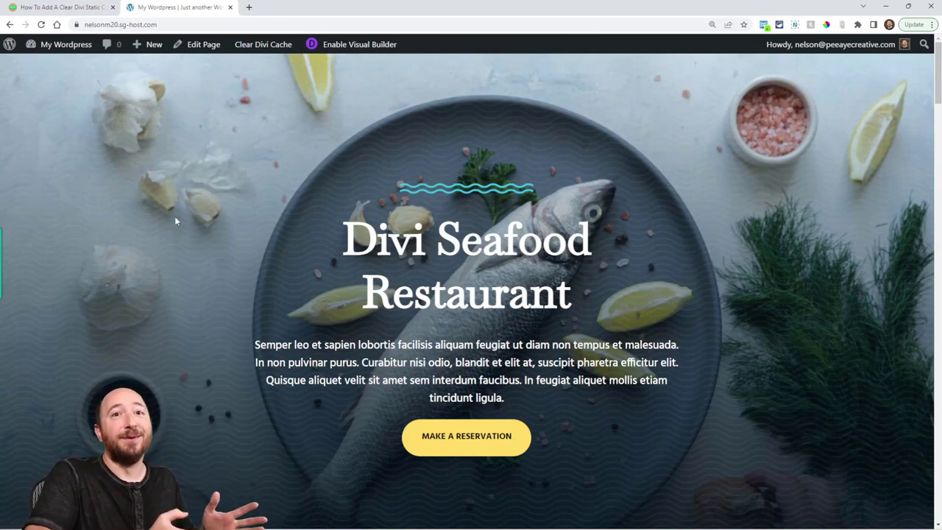
- Return to the WordPress dashboard and clear Static CSS File Generation in the advanced Builder settings of Divi Theme Options
click(55, 66)
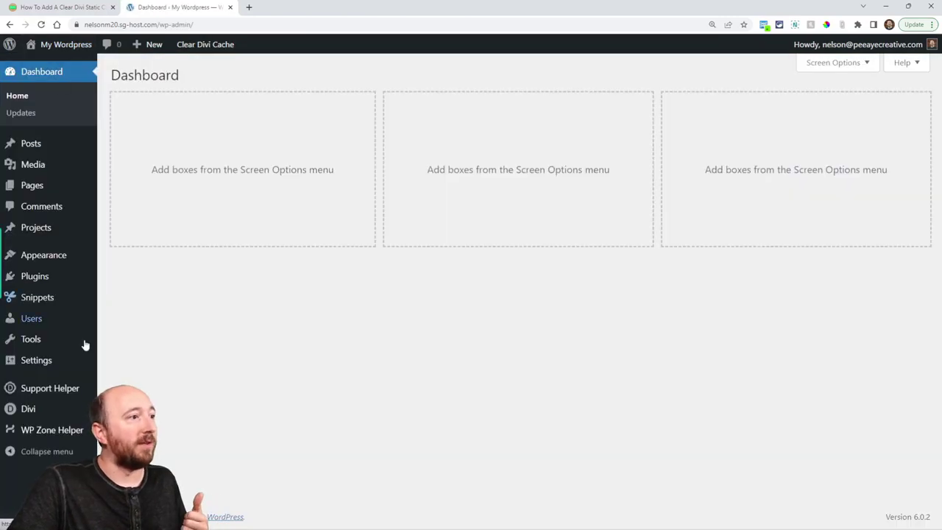
mouse_move(14, 413)
click(136, 381)
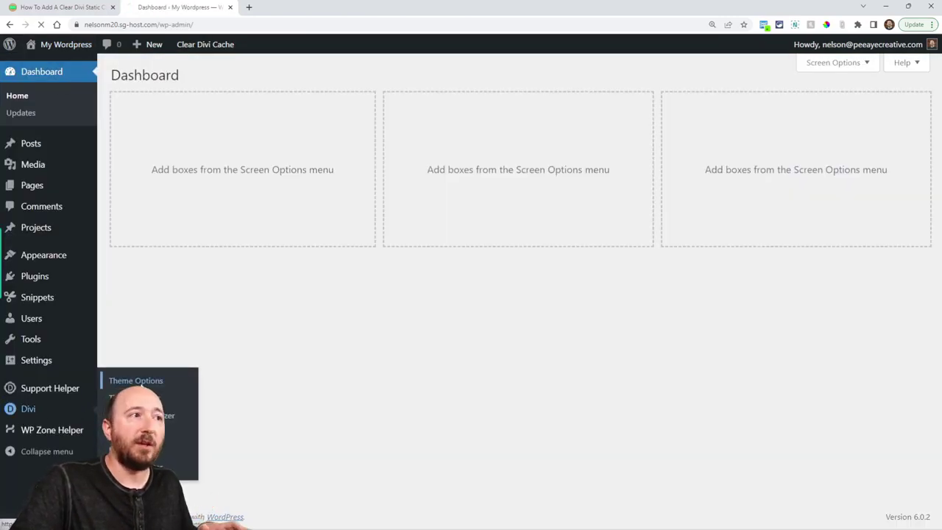
click(298, 161)
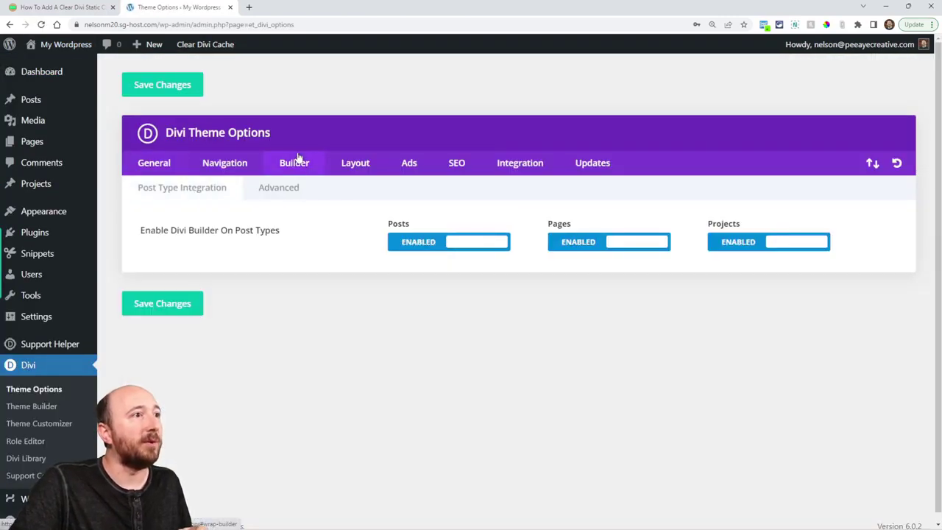
click(278, 189)
click(579, 231)
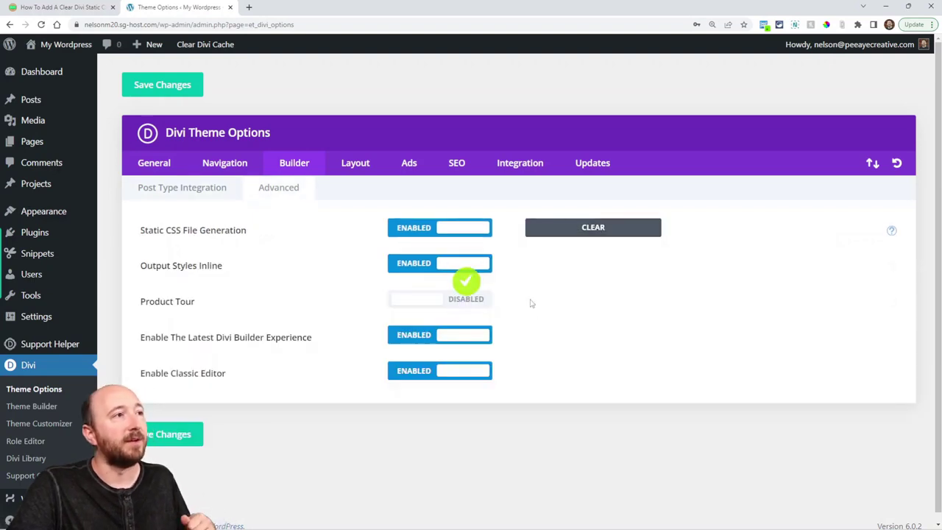
- Visit the site's homepage, then read the tutorial article's sections on the Divi static CSS cache, the button's location and local storage
mouse_move(68, 47)
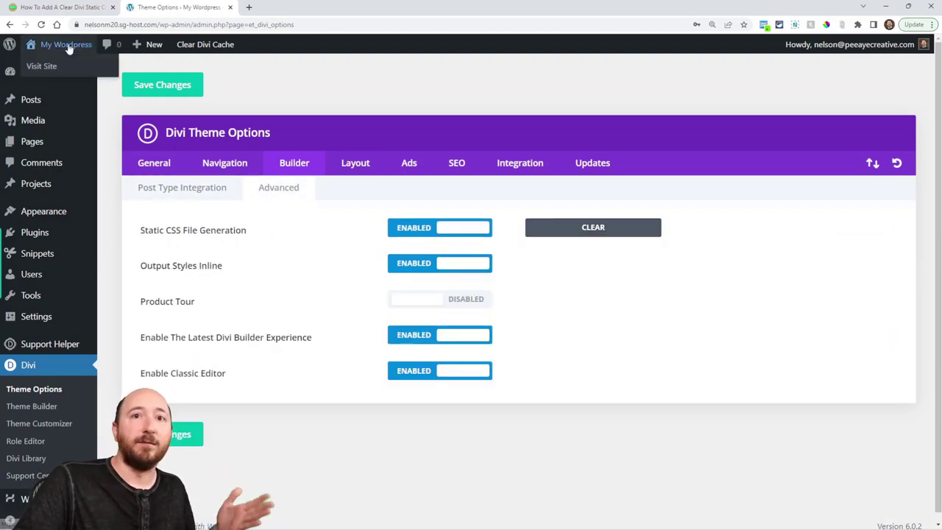
click(47, 67)
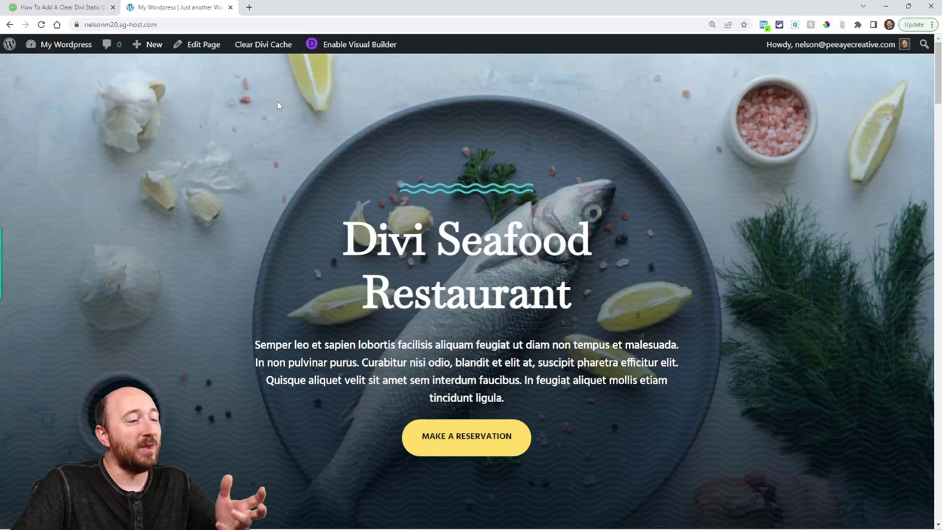
click(83, 8)
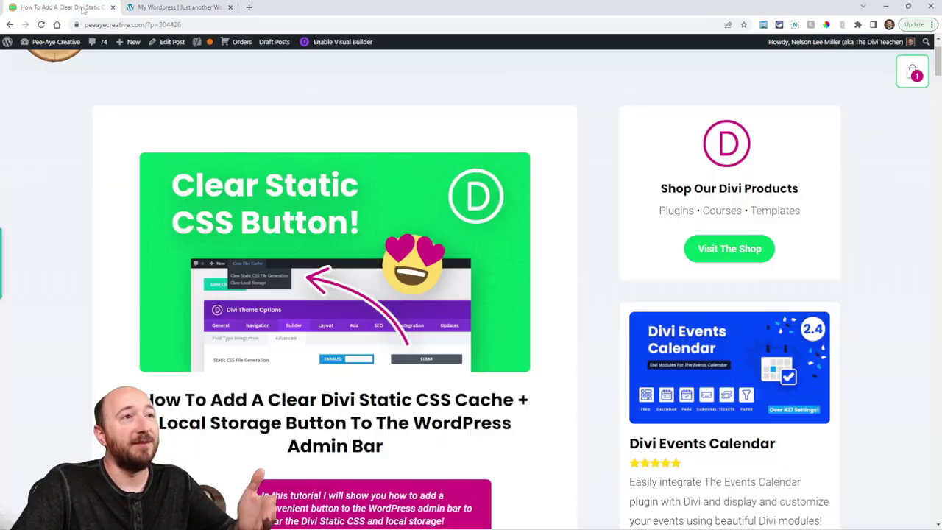
scroll(418, 237, down, 3)
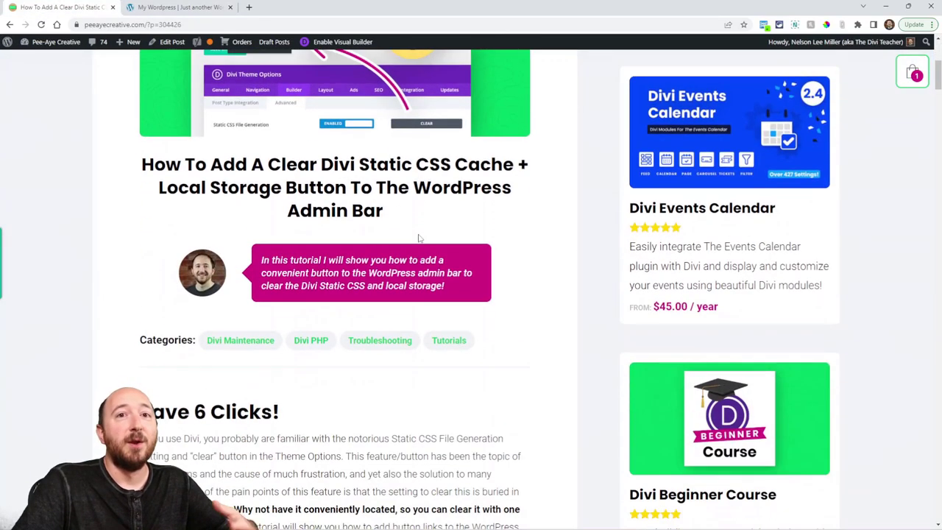
scroll(418, 237, down, 10)
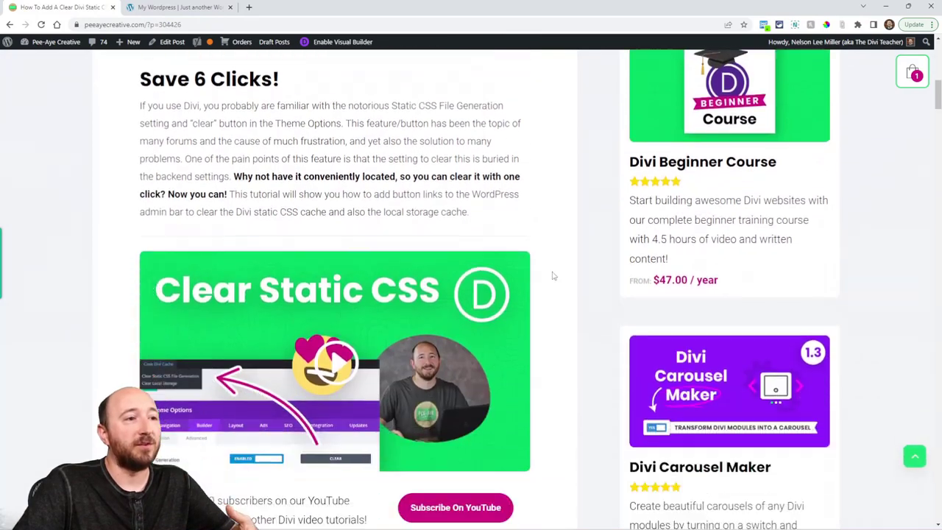
scroll(546, 356, down, 2)
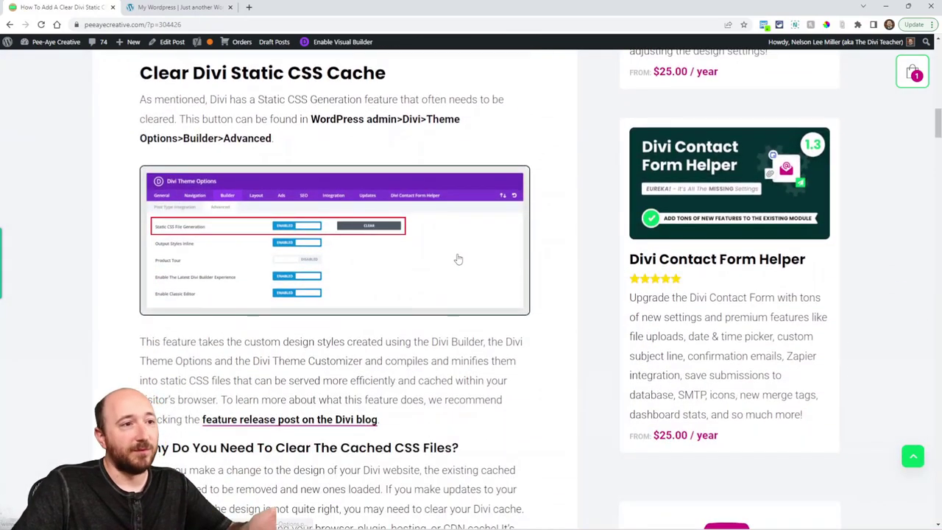
scroll(469, 279, down, 3)
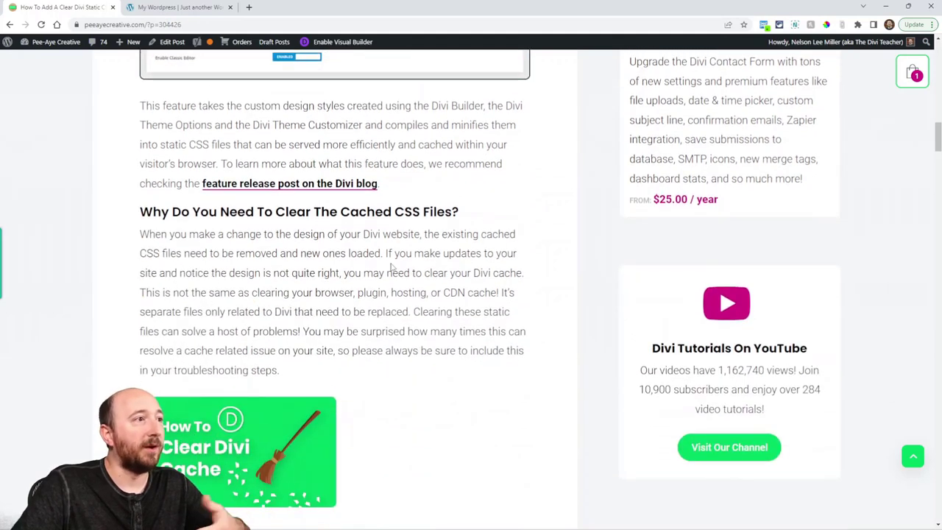
scroll(455, 289, down, 3)
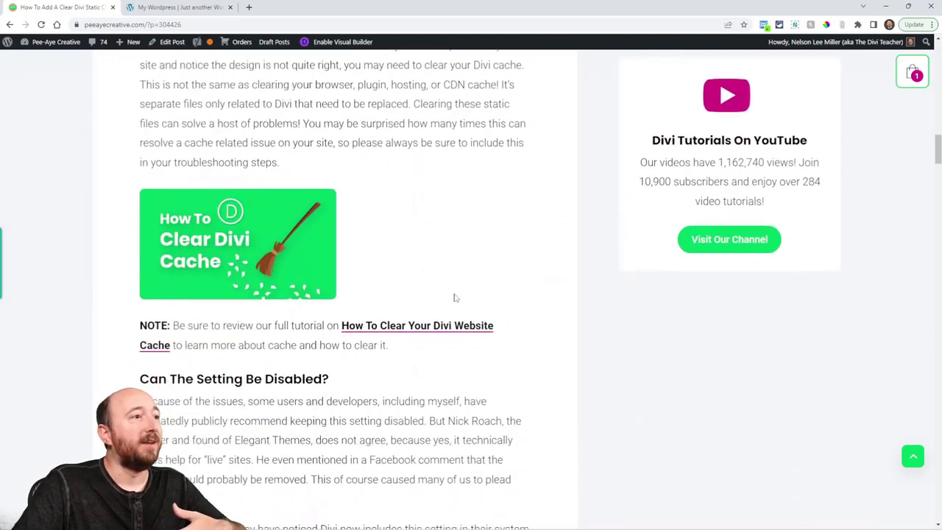
scroll(454, 297, down, 7)
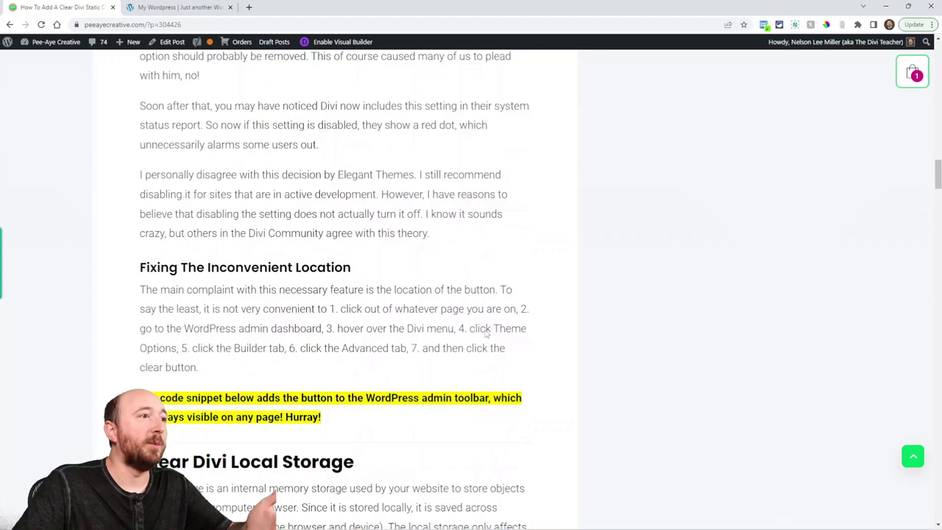
scroll(485, 332, down, 1)
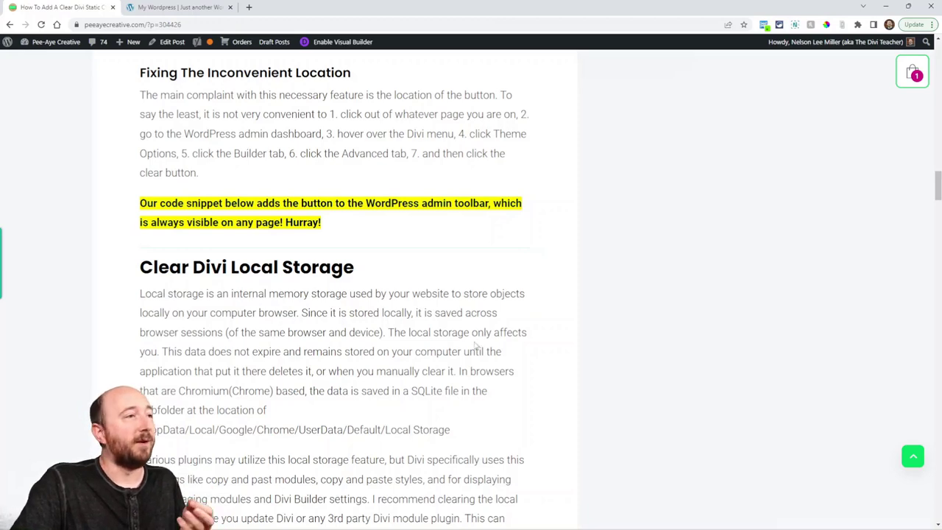
scroll(475, 343, down, 2)
scroll(475, 344, down, 1)
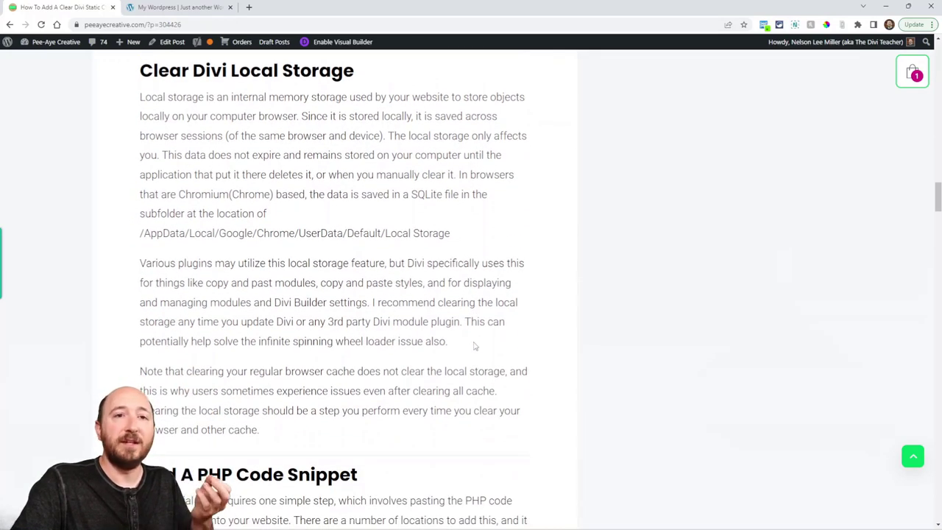
- Switch back to the site's homepage and clear the Divi local storage
click(155, 7)
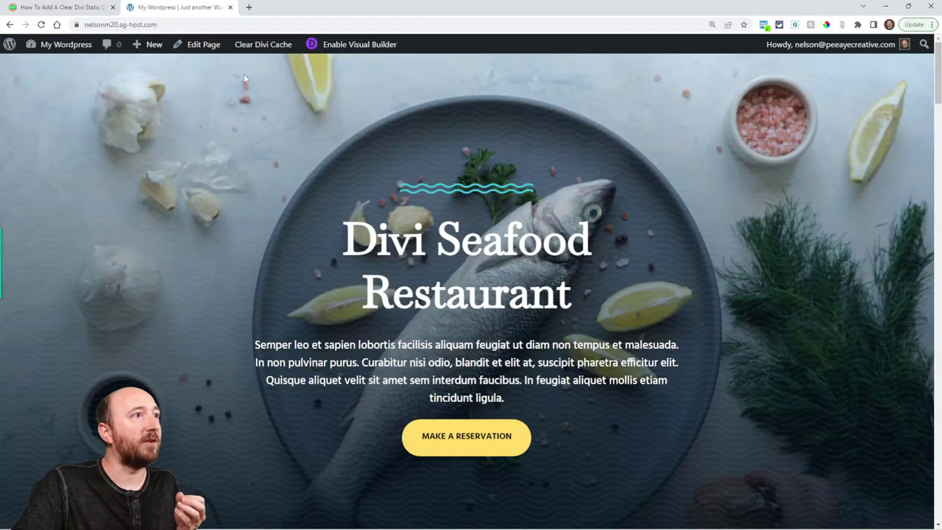
mouse_move(258, 46)
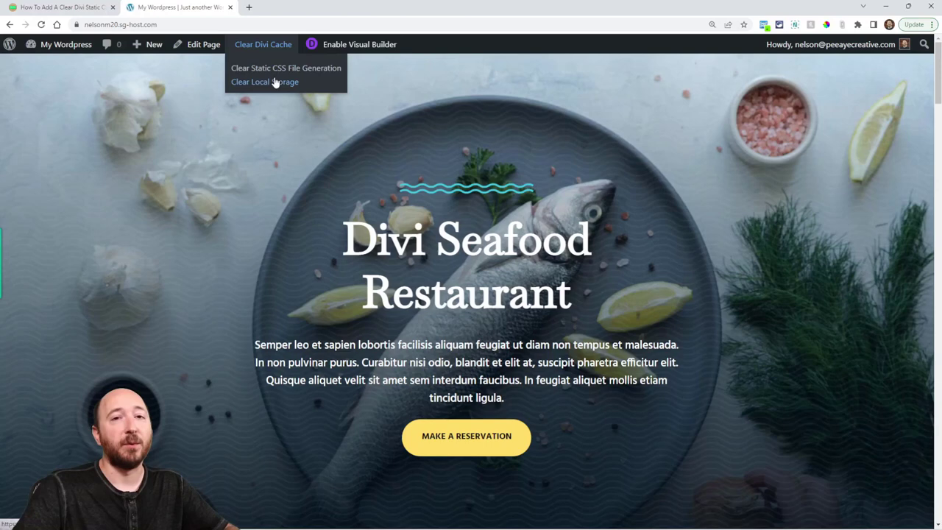
click(274, 81)
- Switch back to the tutorial article and read the Clear Divi Local Storage section, highlighting the local storage folder path
key(ctrl+shift+Tab)
scroll(358, 269, down, 1)
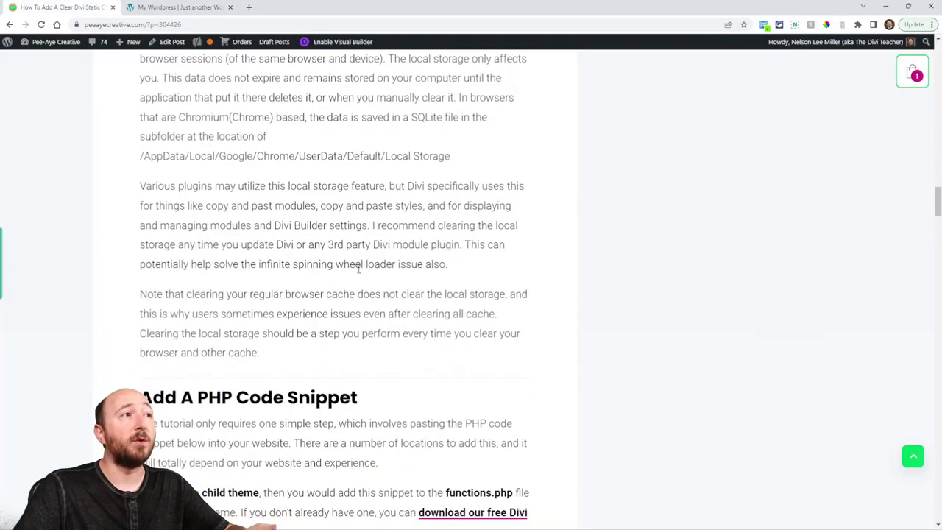
scroll(358, 269, up, 1)
scroll(358, 269, up, 1)
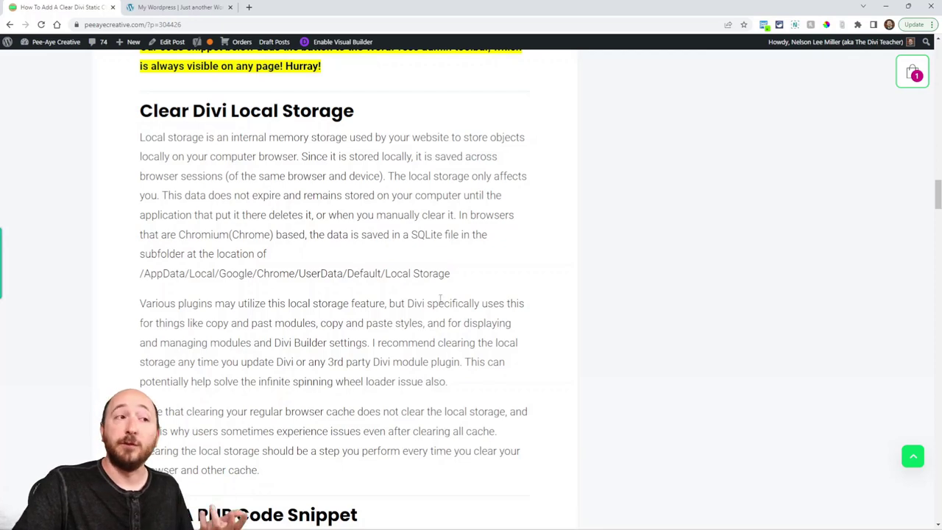
drag(457, 274, 139, 276)
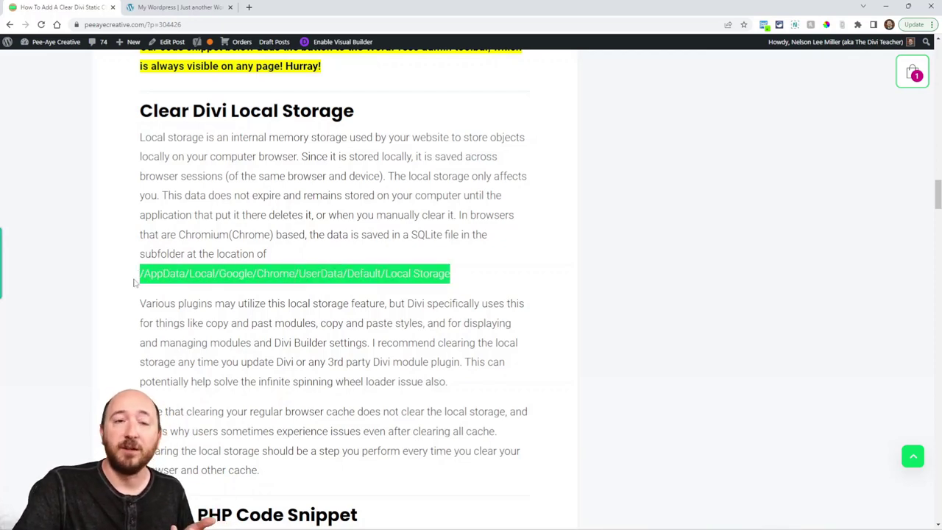
click(219, 315)
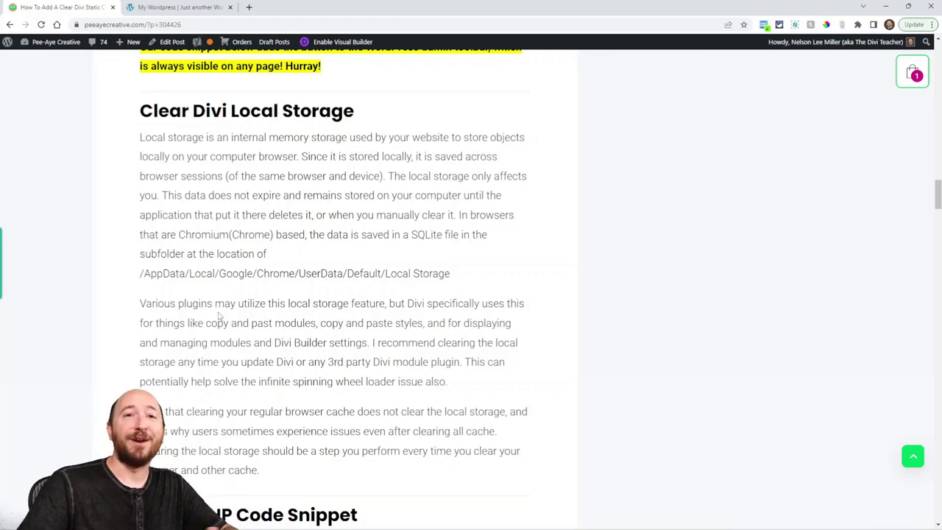
- Read the article's Add A PHP Code Snippet section and look over its example snippet screenshot
scroll(219, 316, down, 5)
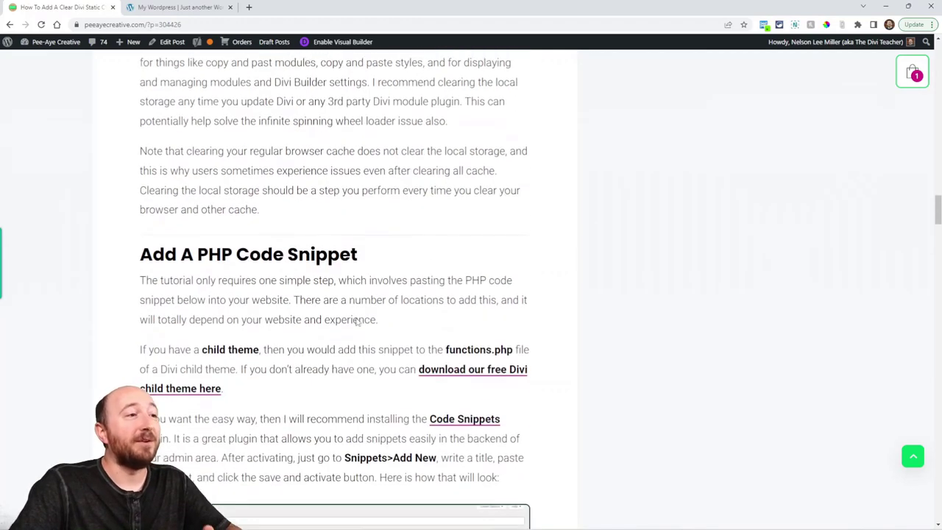
scroll(364, 316, down, 15)
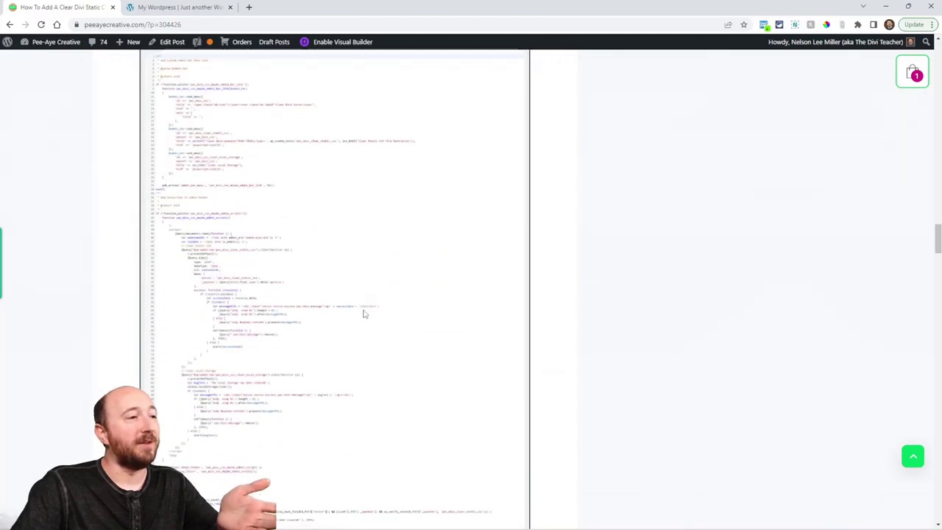
scroll(366, 322, up, 15)
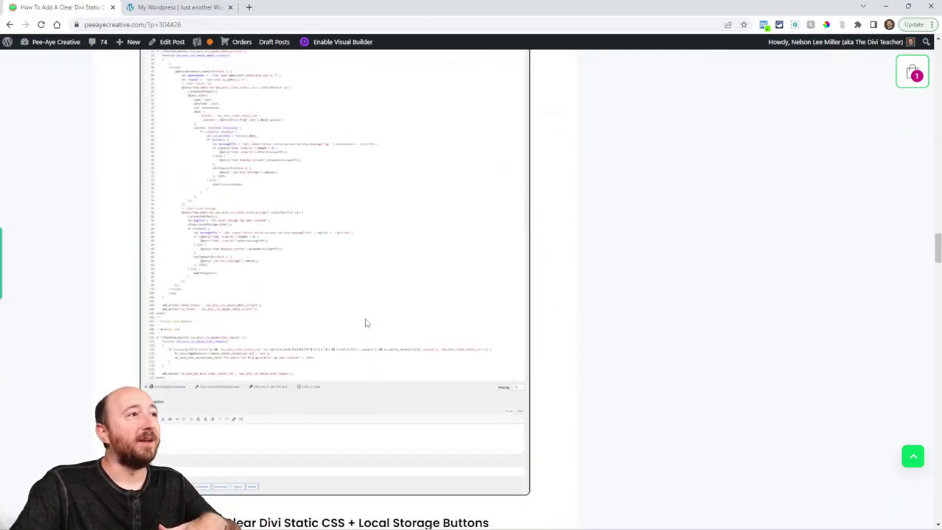
scroll(366, 322, down, 3)
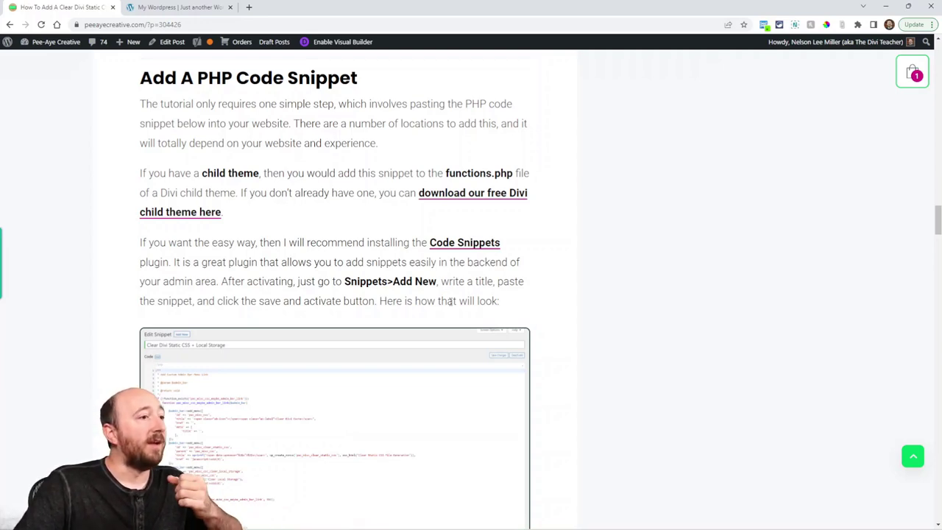
- Switch to the restaurant site, go to its WordPress dashboard and view the list of all snippets
click(177, 8)
mouse_move(55, 50)
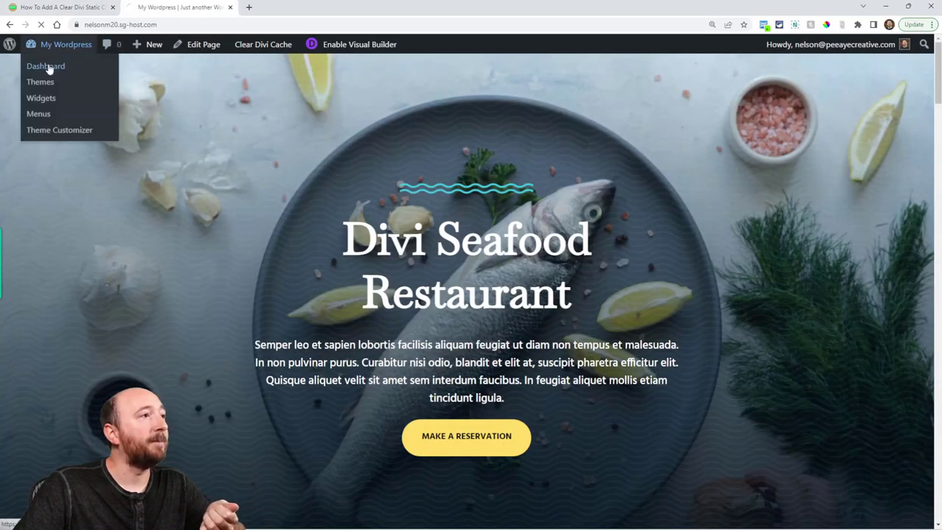
click(56, 68)
mouse_move(33, 299)
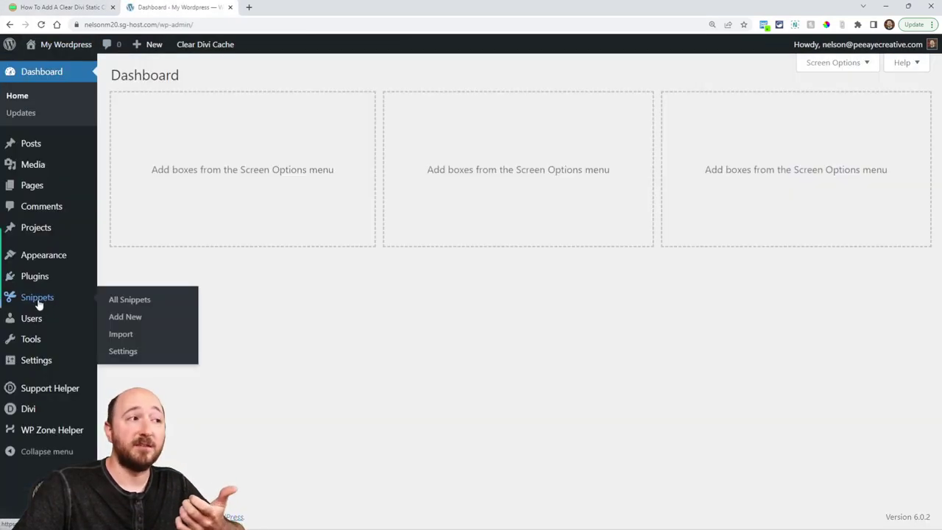
click(120, 300)
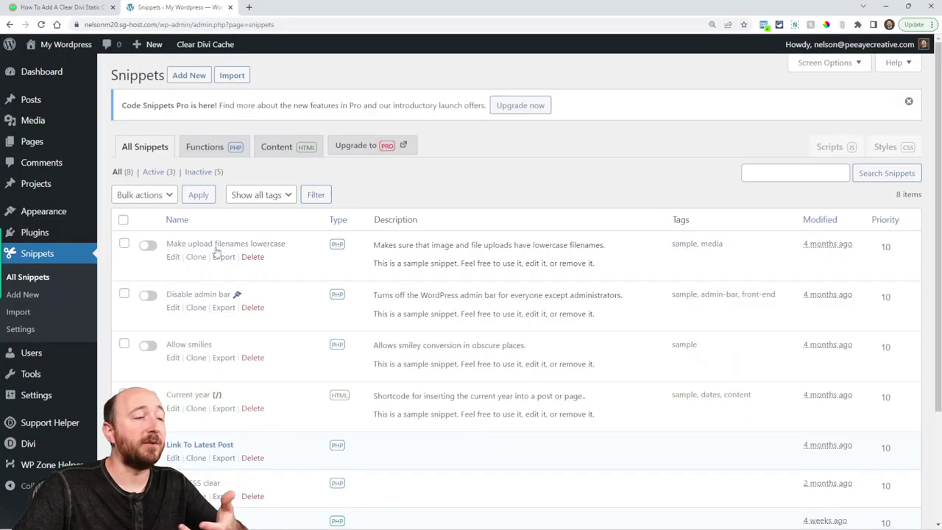
scroll(217, 252, down, 2)
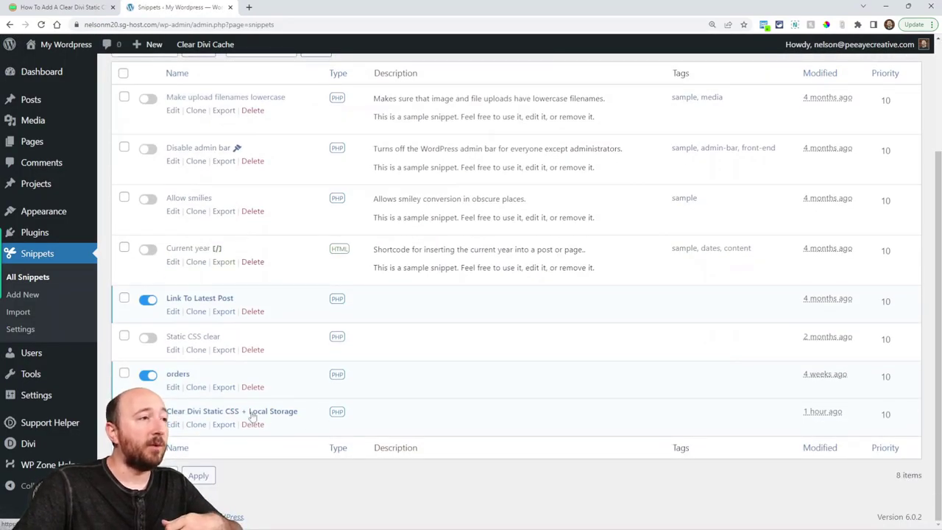
- Start a new snippet and paste in the article's PHP code for the Clear Divi Static CSS + Local Storage Buttons
scroll(253, 417, up, 3)
click(189, 75)
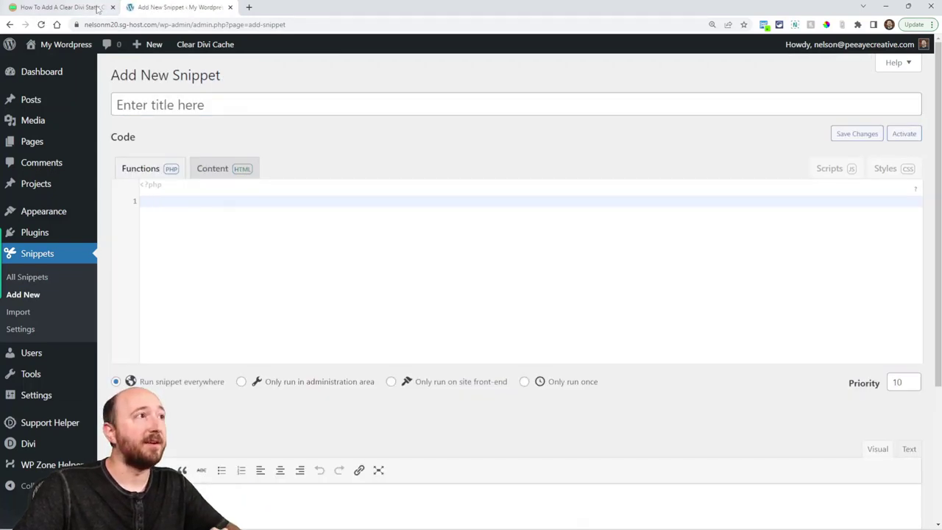
click(63, 7)
scroll(442, 290, down, 6)
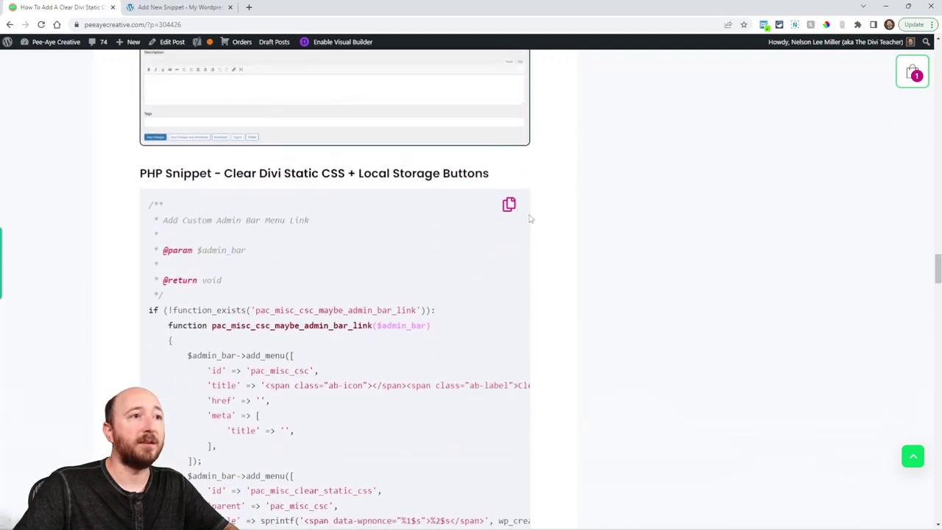
click(509, 206)
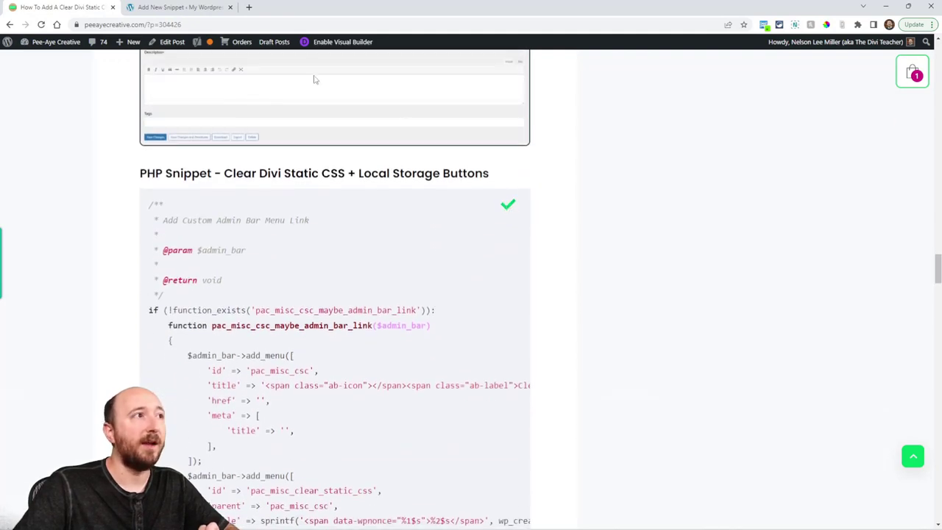
click(182, 9)
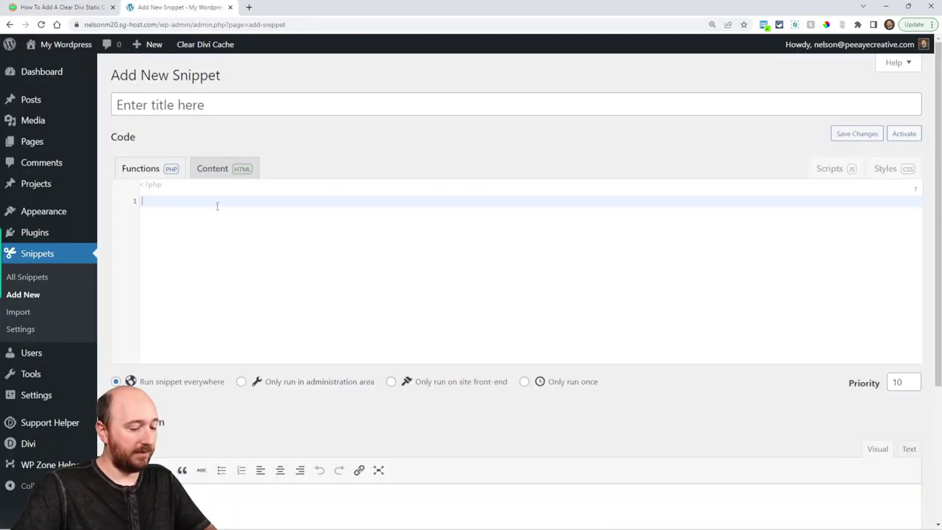
key(ctrl+v)
scroll(217, 207, down, 12)
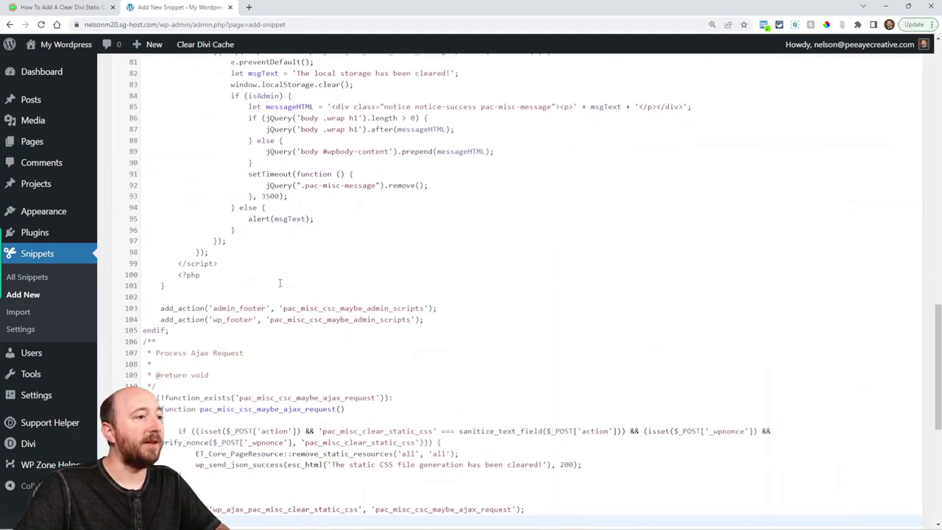
scroll(280, 284, up, 5)
- Return to the snippets list, open the existing Clear Divi Static CSS + Local Storage snippet and view its save options
click(31, 280)
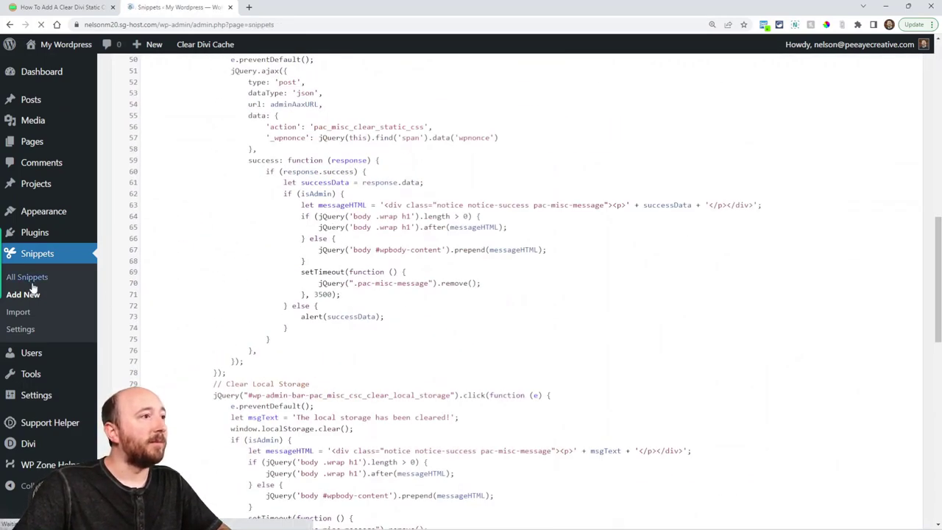
scroll(243, 412, down, 2)
click(251, 410)
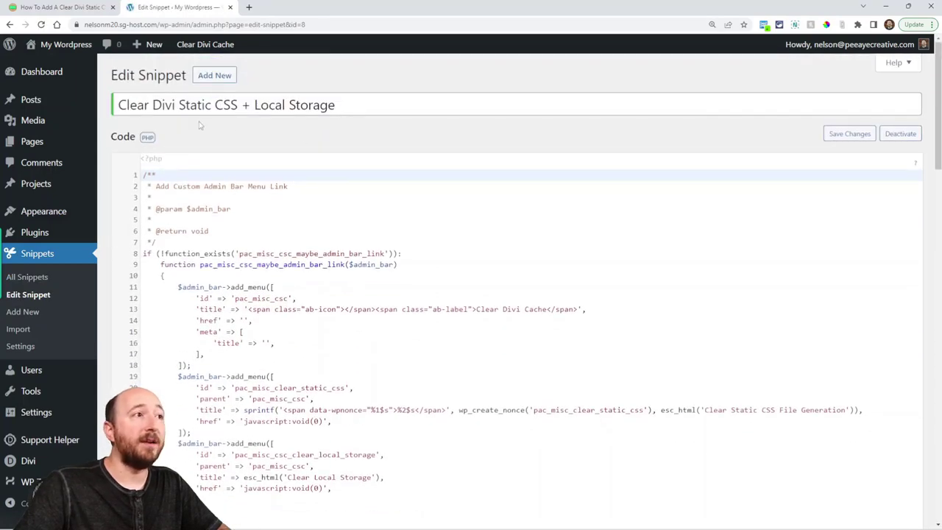
scroll(420, 158, down, 20)
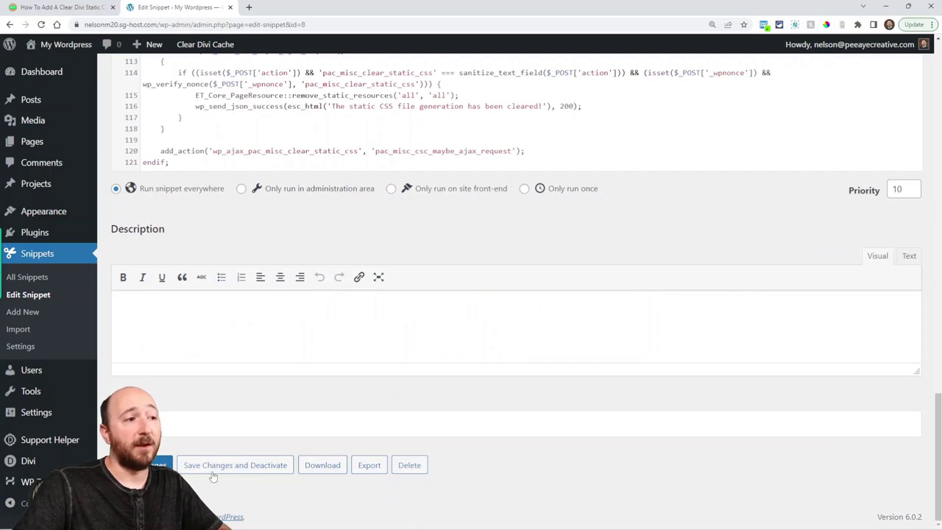
- Review the snippet's code, highlighting the "Clear Divi Cache" label in the admin bar menu title
scroll(196, 384, up, 1)
scroll(196, 383, up, 8)
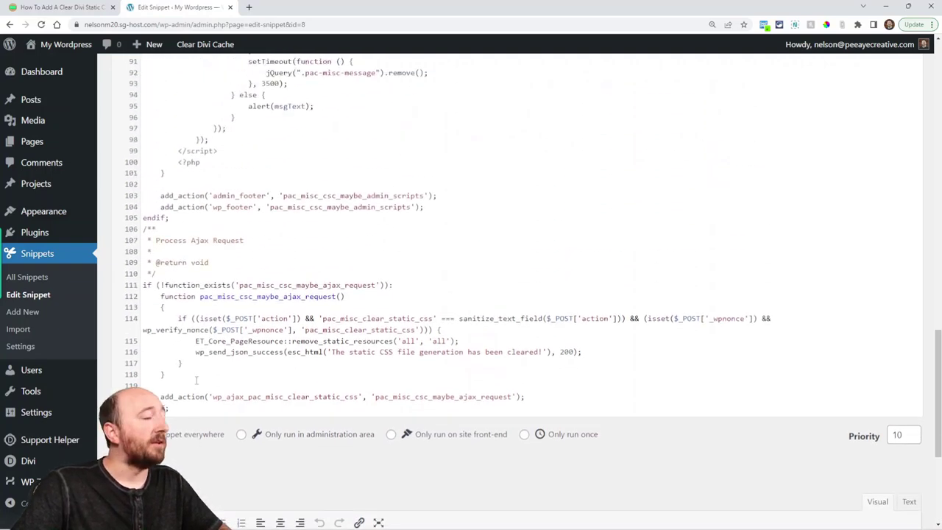
scroll(271, 390, up, 2)
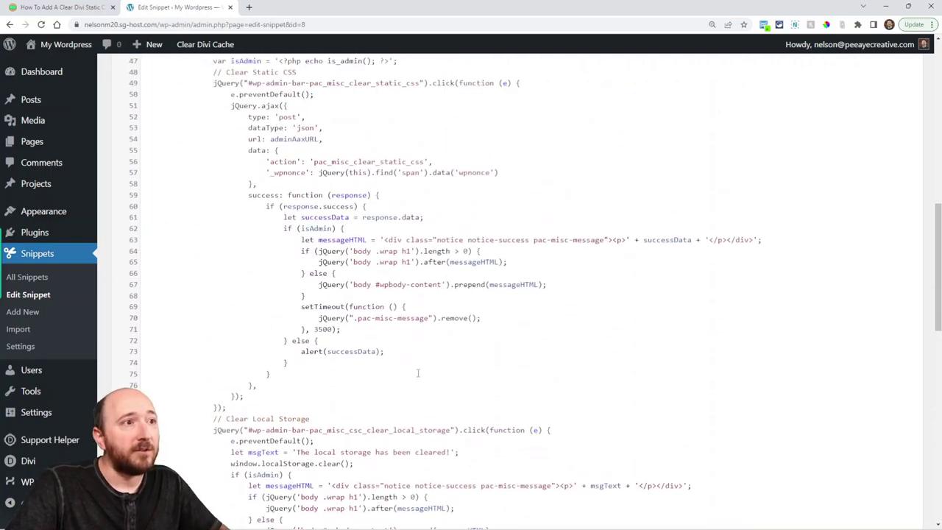
scroll(271, 389, up, 3)
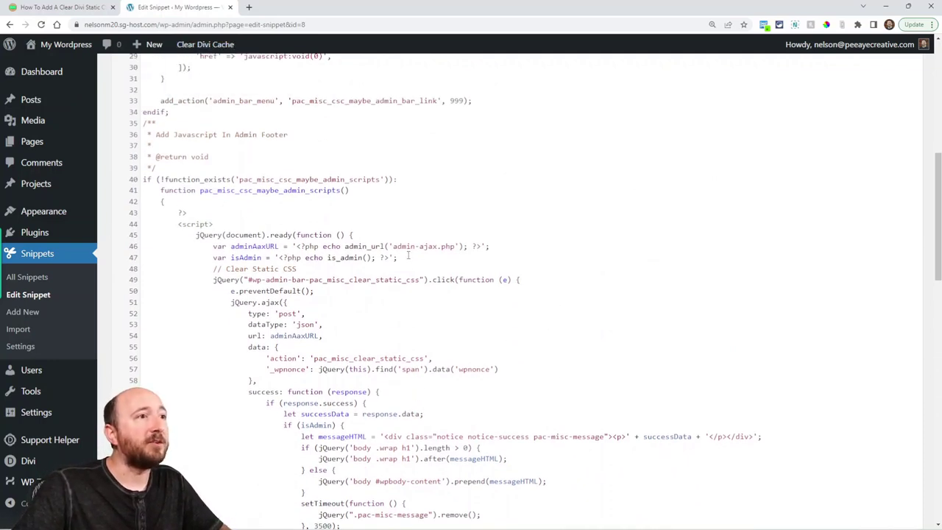
scroll(379, 252, up, 3)
scroll(380, 252, up, 3)
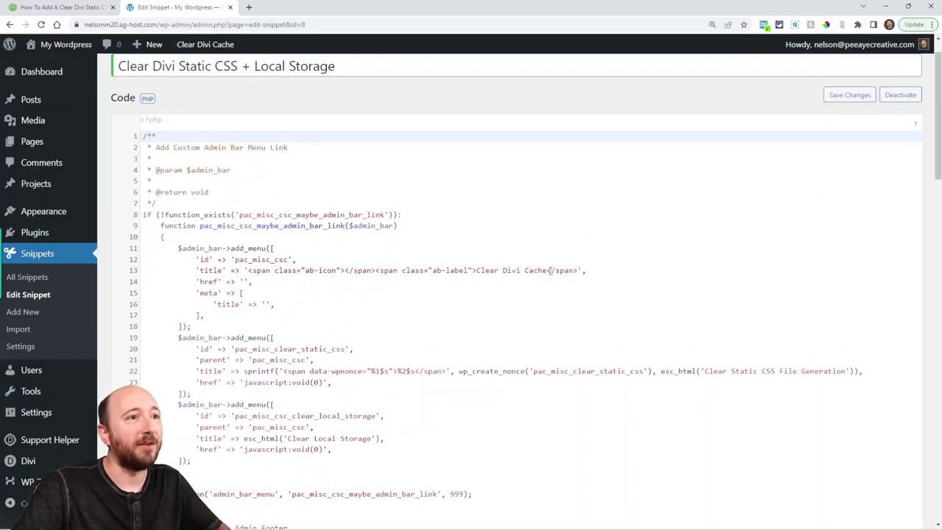
drag(550, 271, 476, 270)
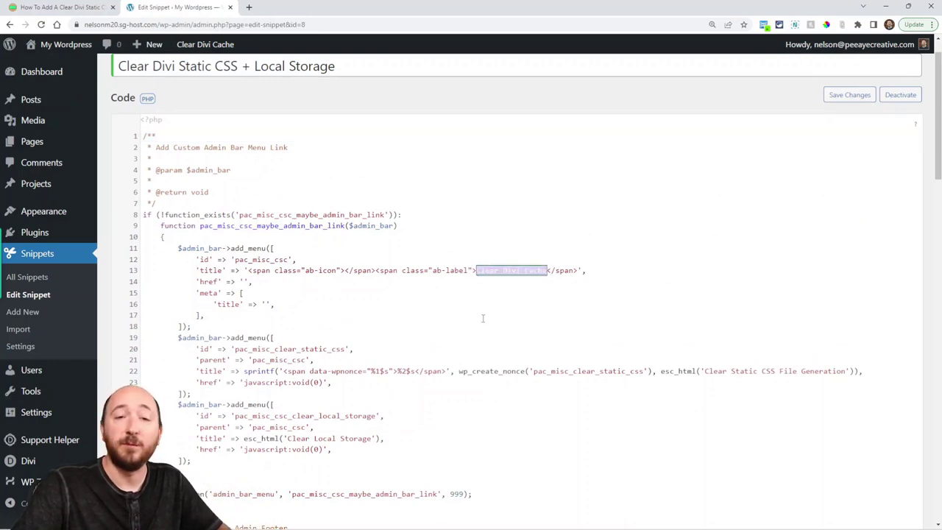
scroll(482, 353, down, 10)
click(348, 302)
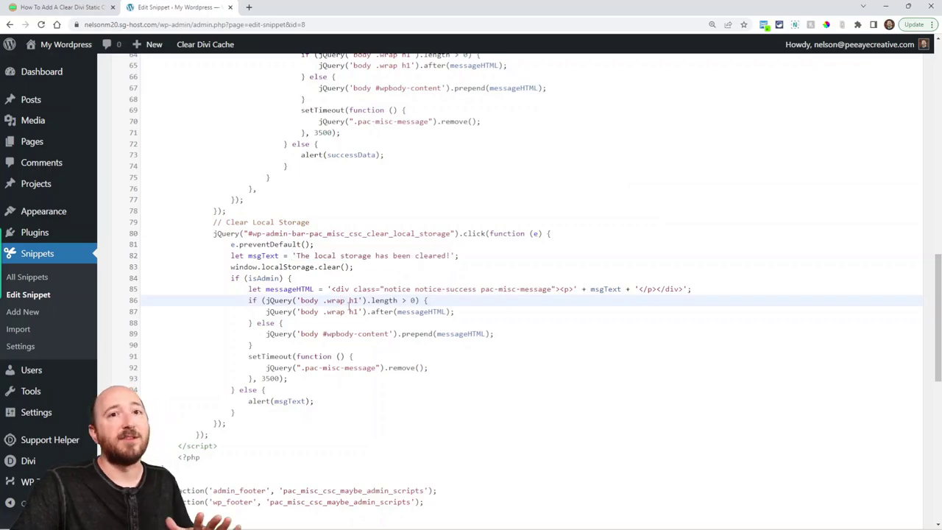
scroll(349, 306, down, 5)
scroll(451, 394, down, 5)
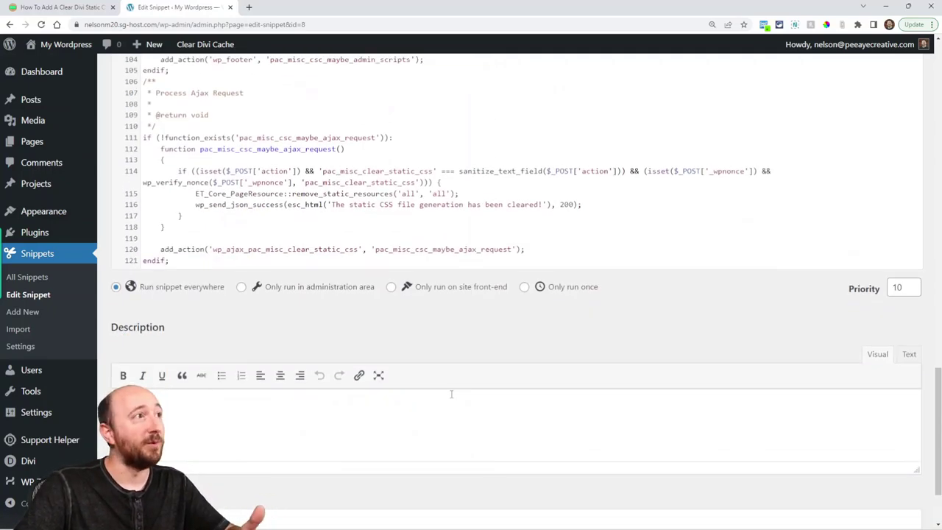
- Switch to the tutorial article, look through the rest of its PHP code and return to the article's beginning
click(55, 9)
scroll(597, 382, down, 8)
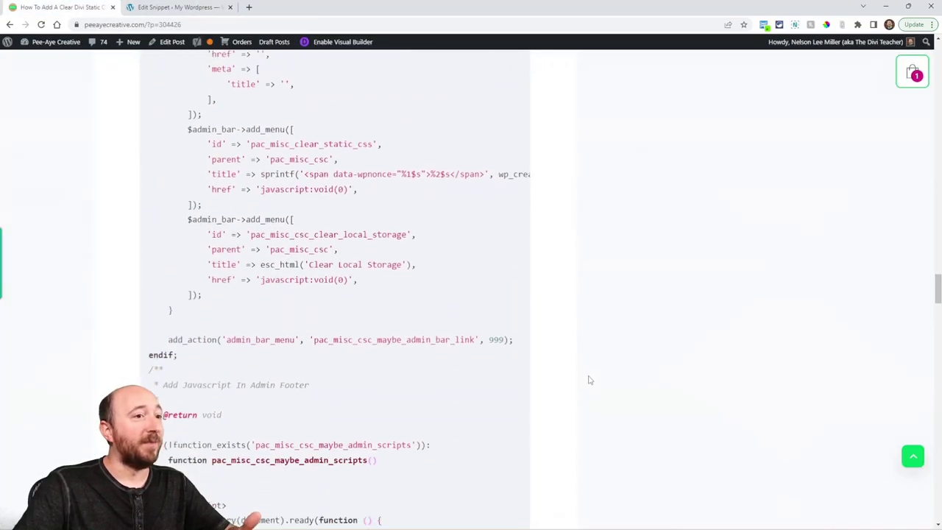
scroll(587, 380, down, 8)
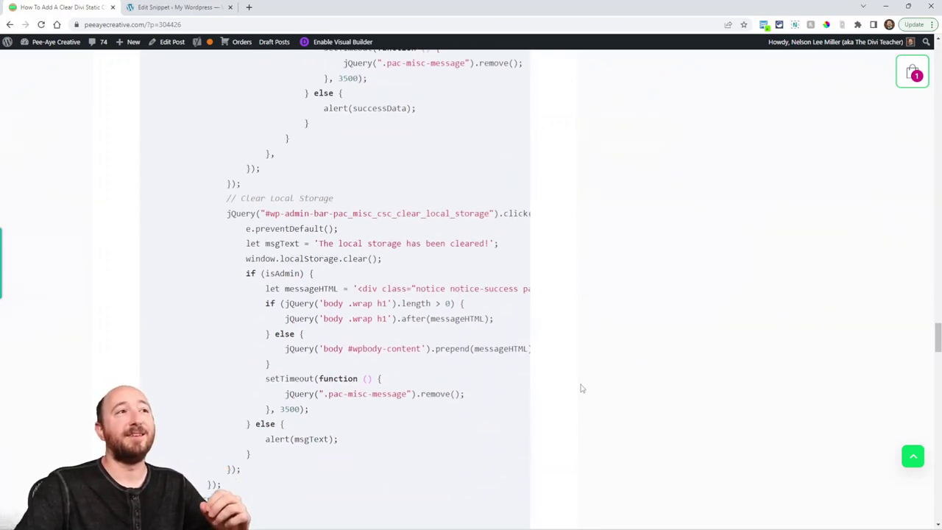
drag(939, 329, 938, 50)
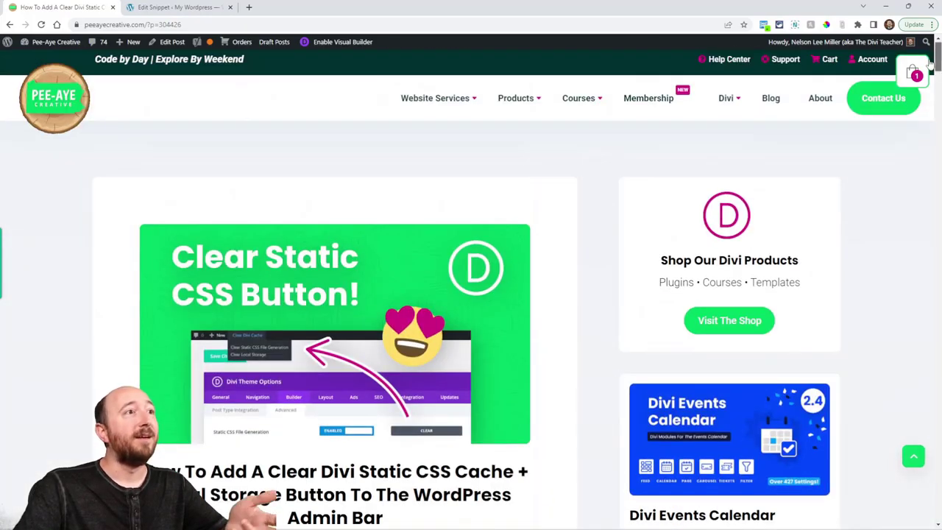
- Return to the snippet editor and show the Clear Divi Cache options in the admin bar
click(227, 6)
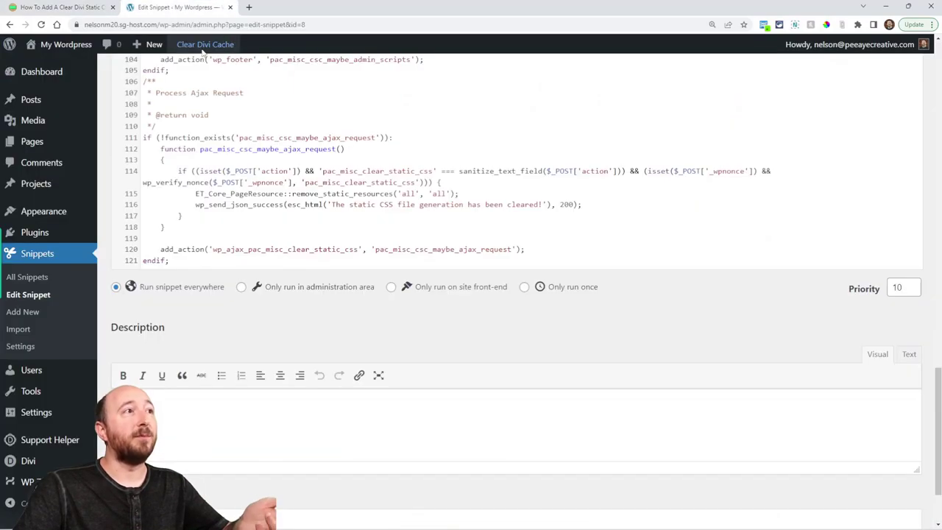
mouse_move(202, 49)
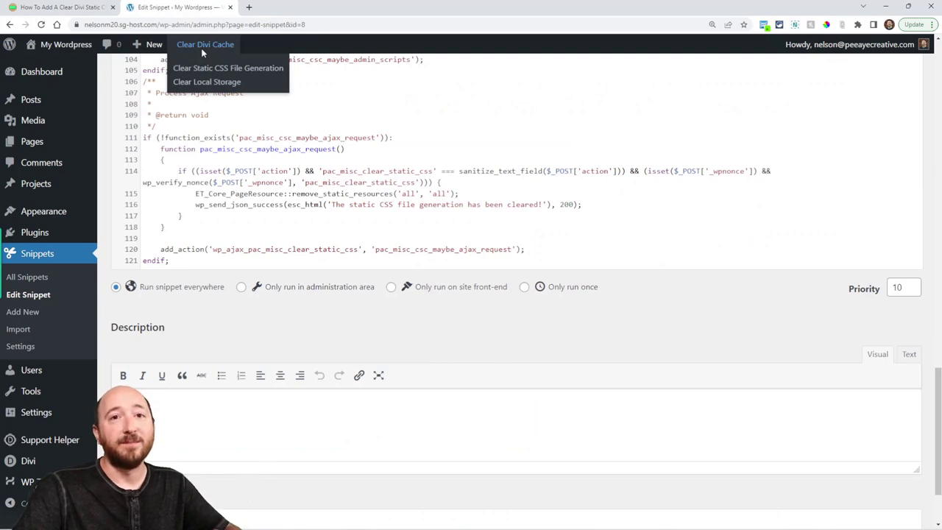
scroll(310, 383, up, 3)
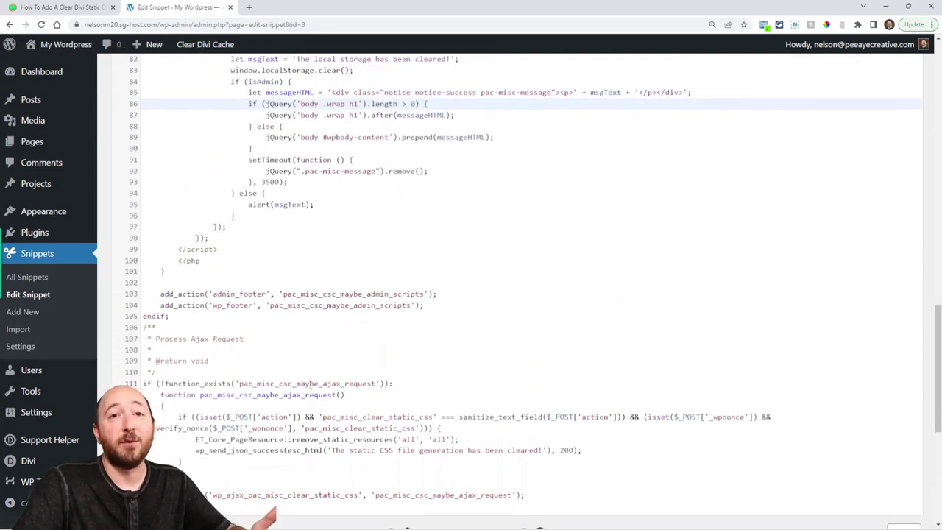